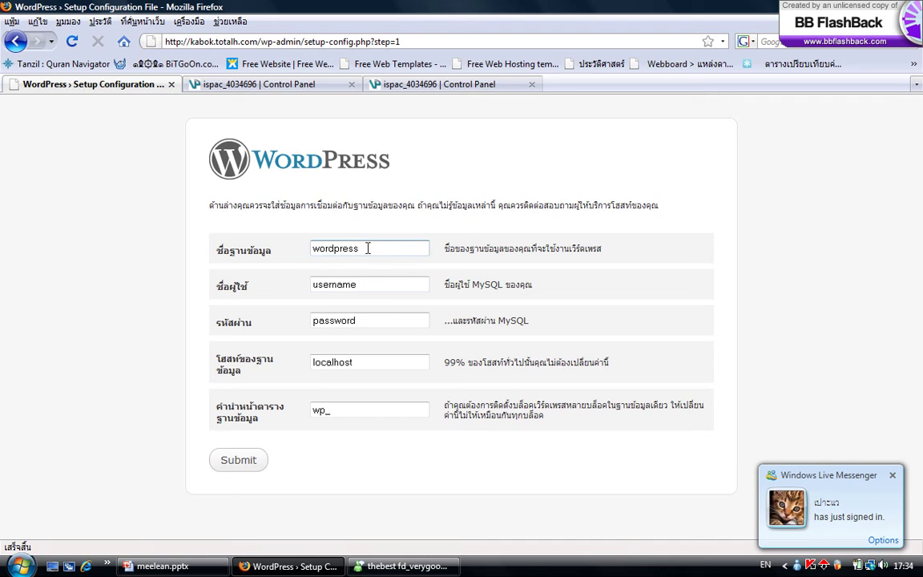
- Clear the default 'wordpress' database name and select the kabok database name in VistaPanel's MySQL Databases
double_click(368, 248)
key(BackSpace)
click(437, 84)
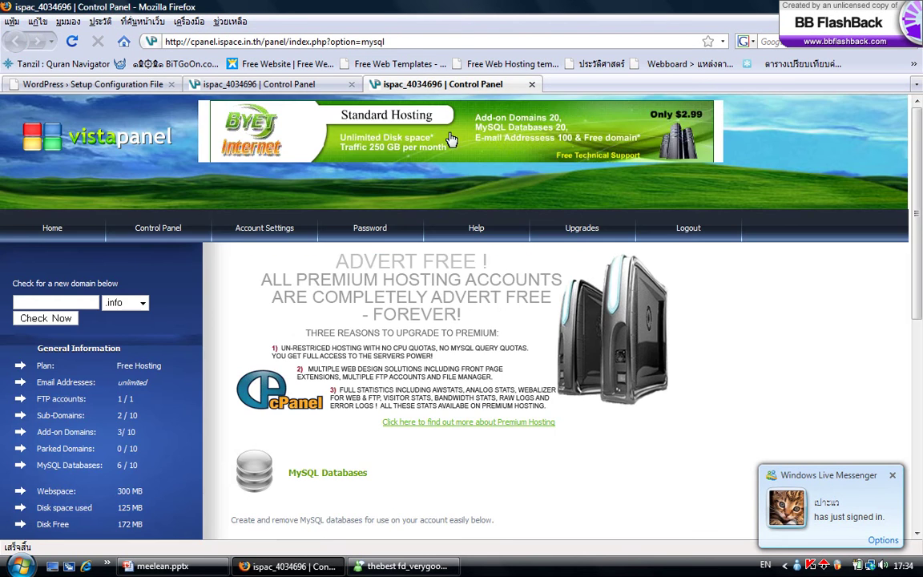
scroll(474, 282, down, 5)
scroll(474, 282, down, 4)
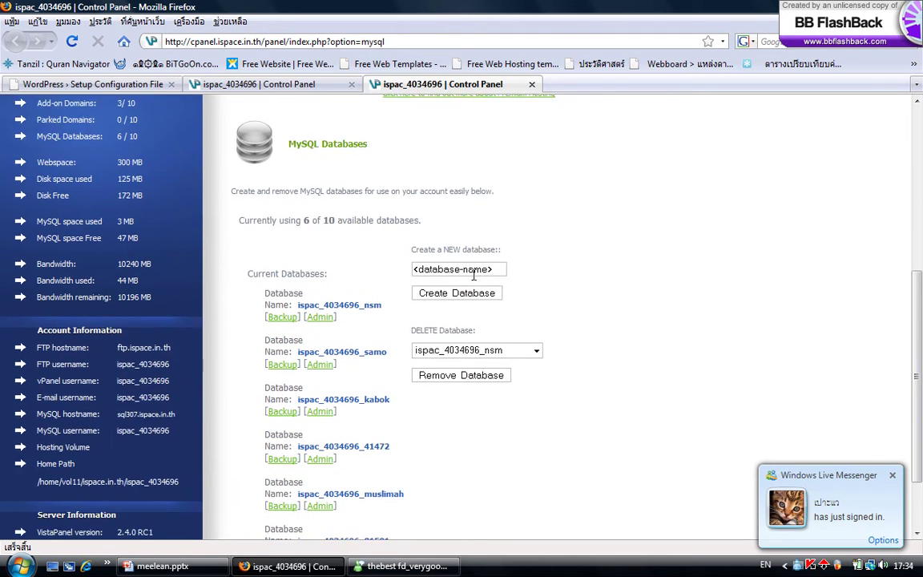
drag(391, 317, 300, 318)
key(ctrl+c)
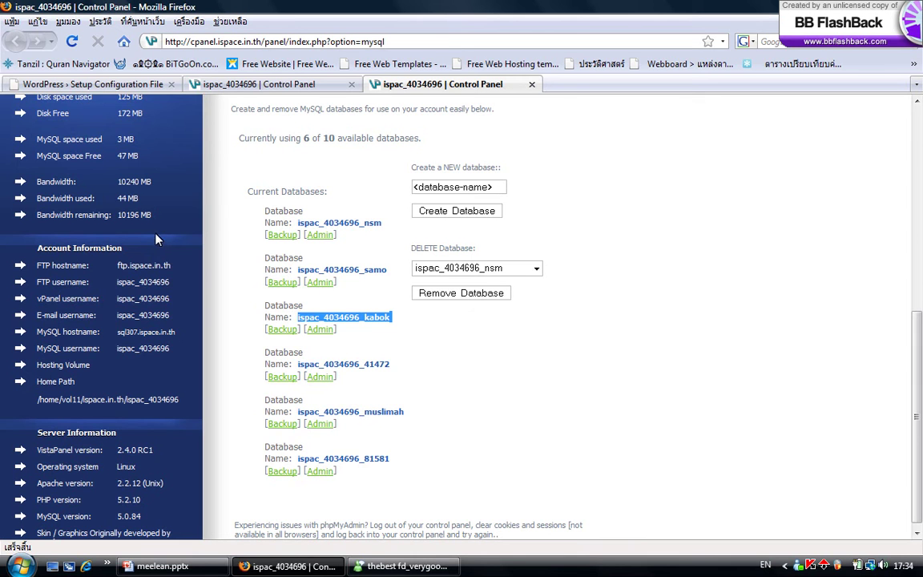
- Paste the kabok database name into the setup form and look up the MySQL username in VistaPanel
click(72, 83)
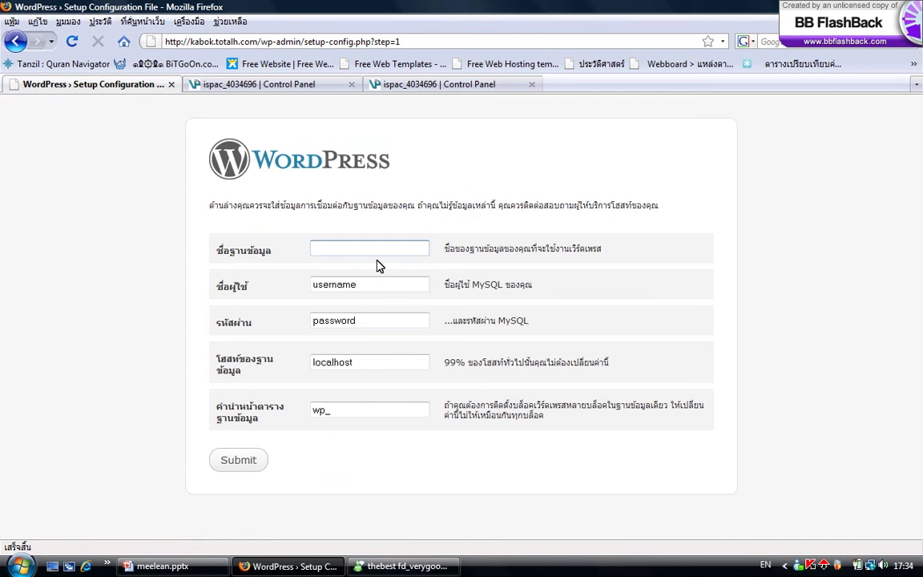
key(ctrl+v)
double_click(371, 284)
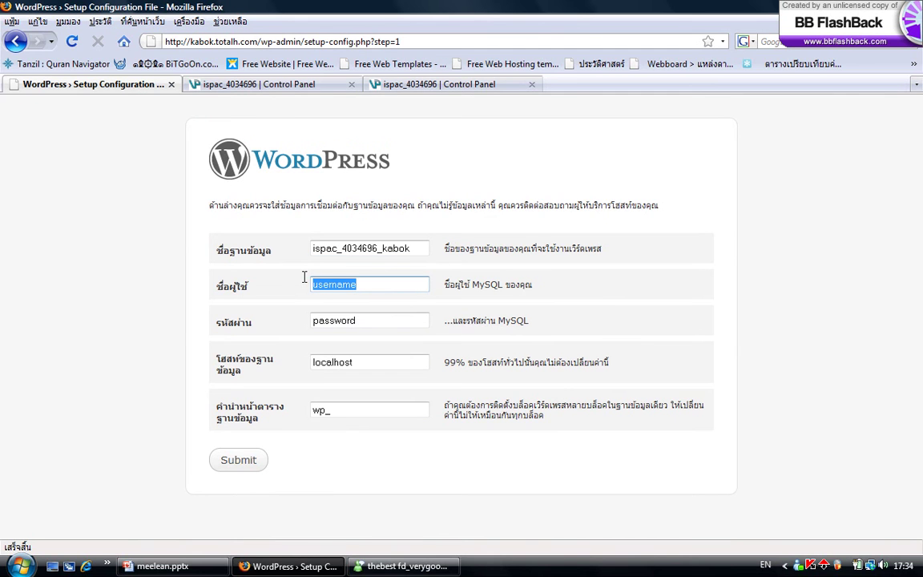
click(487, 86)
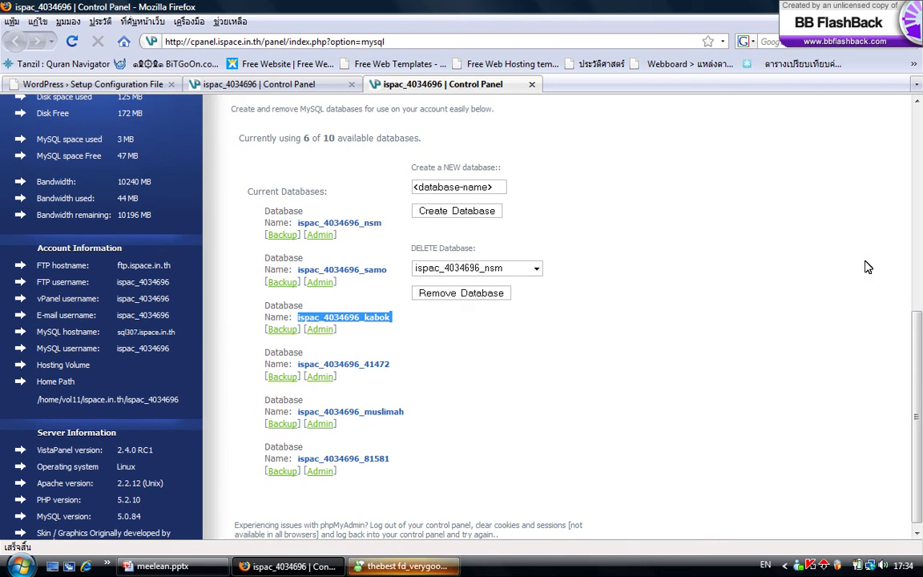
click(481, 270)
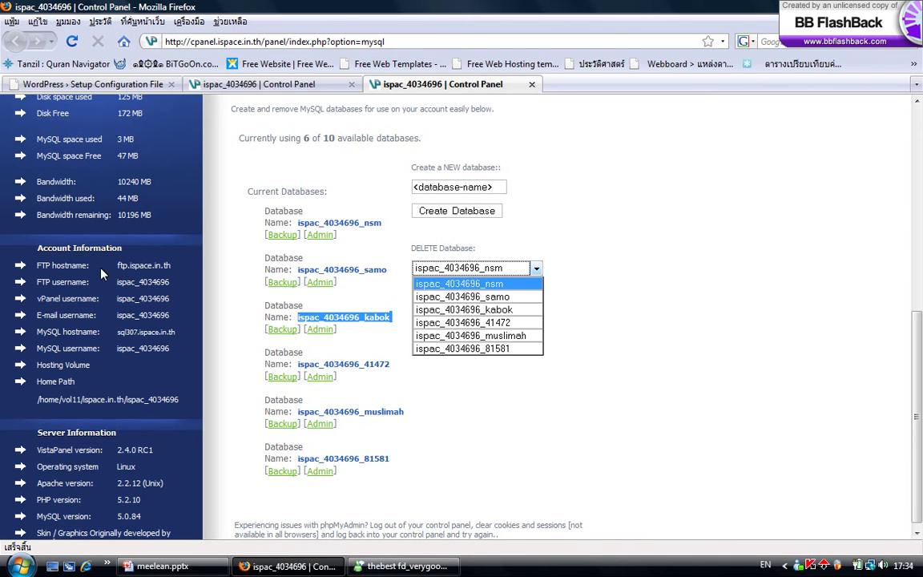
click(117, 284)
click(147, 282)
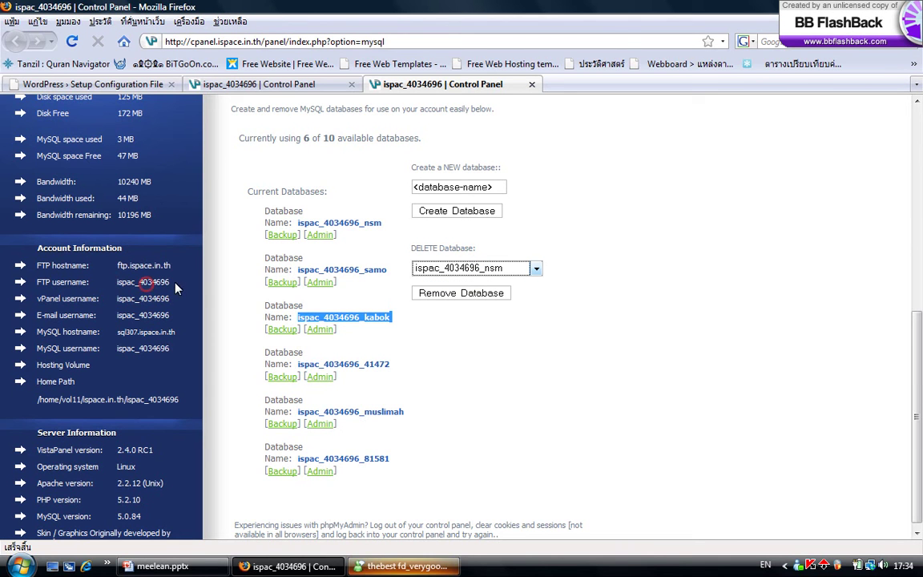
- Fill the setup form with the copied MySQL username and type the MySQL password
drag(172, 348, 113, 355)
key(ctrl+c)
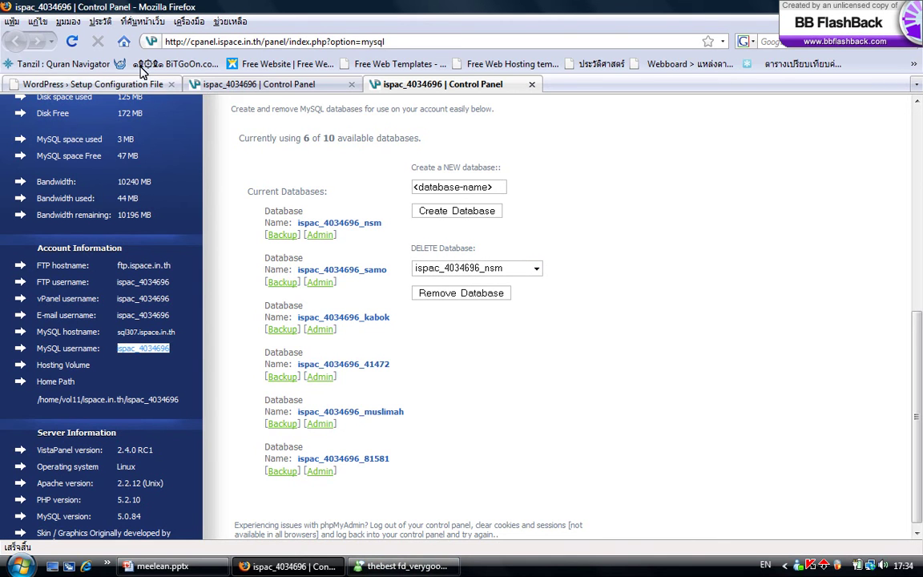
click(64, 84)
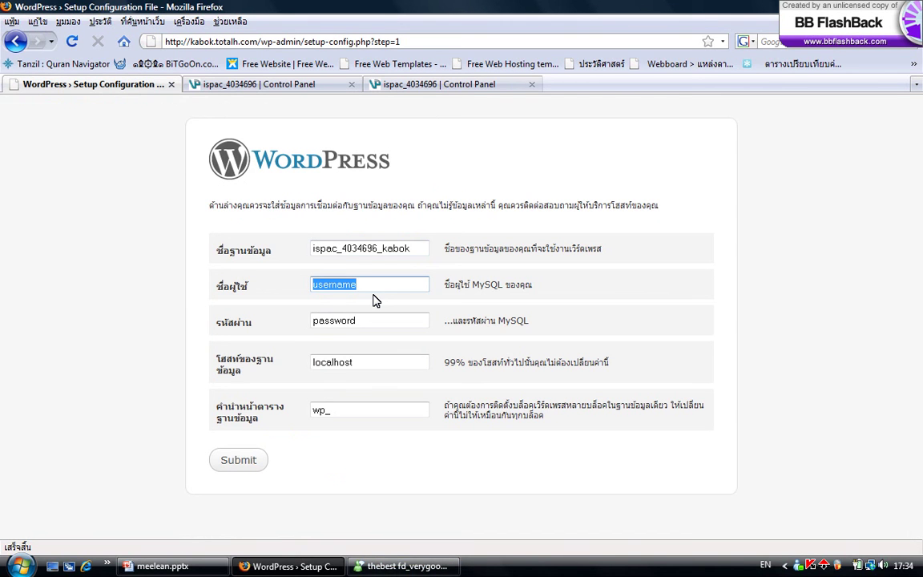
key(ctrl+v)
click(362, 320)
double_click(363, 321)
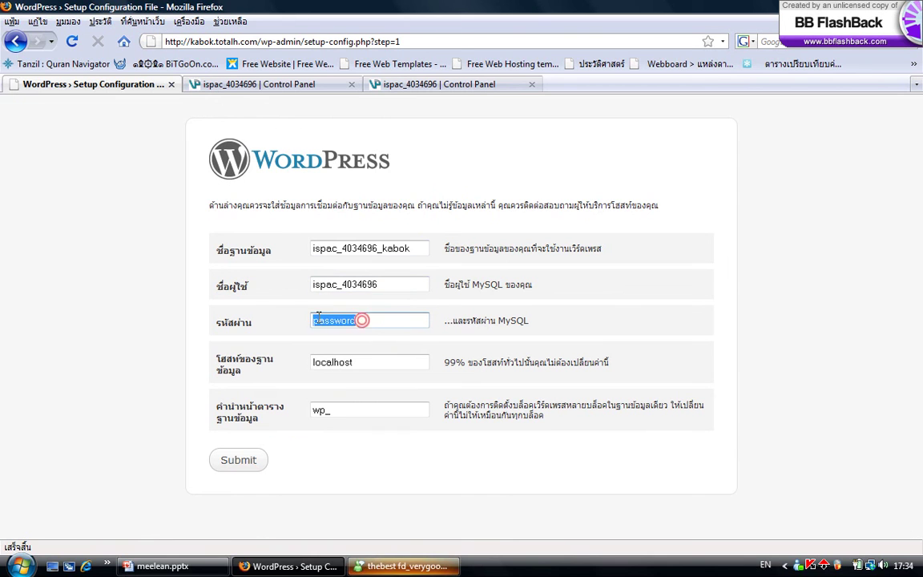
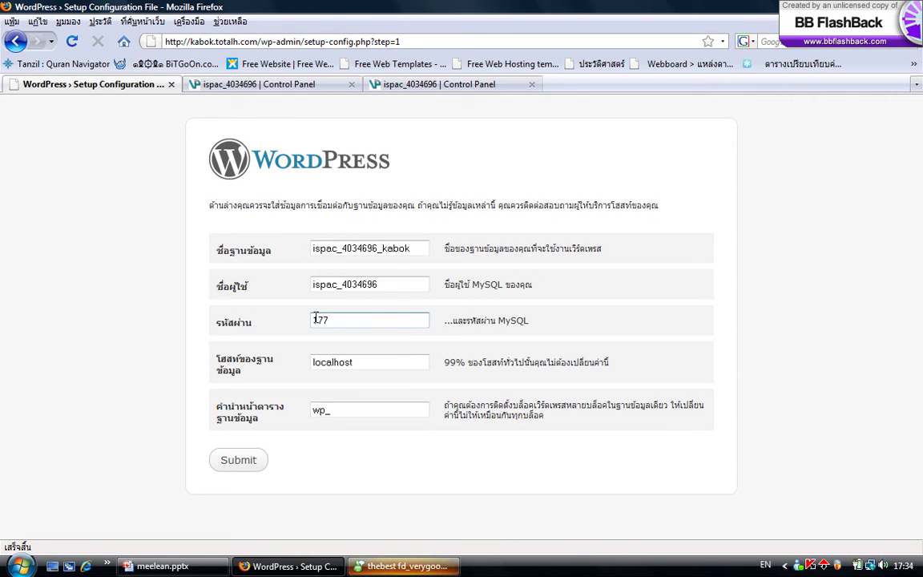
- Replace the localhost database host with sql307.ispace.in.th copied from VistaPanel
click(400, 85)
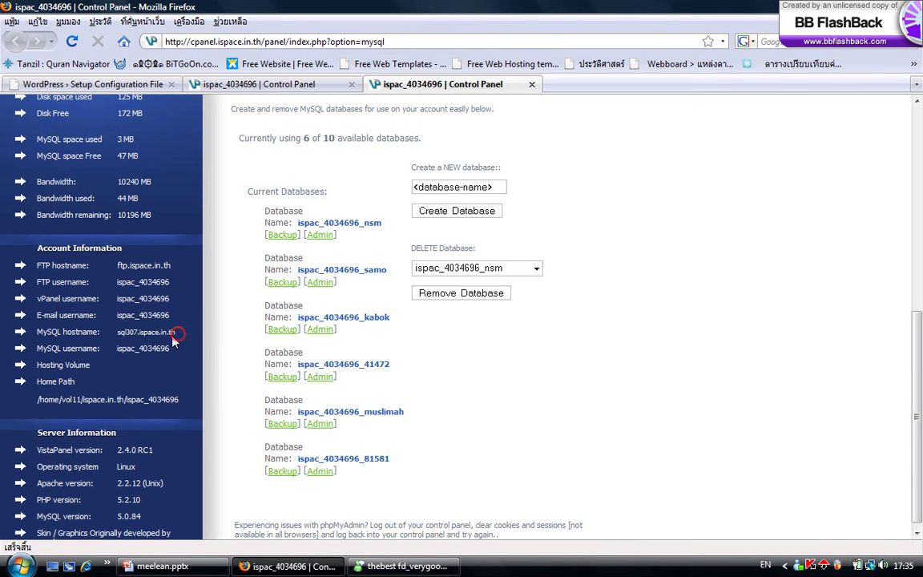
drag(175, 331, 121, 332)
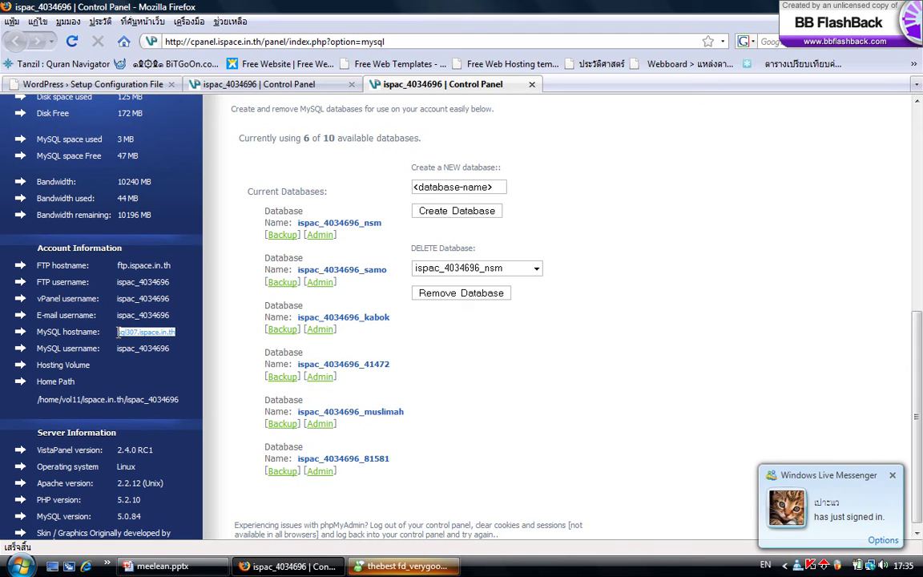
click(128, 85)
drag(378, 364, 300, 356)
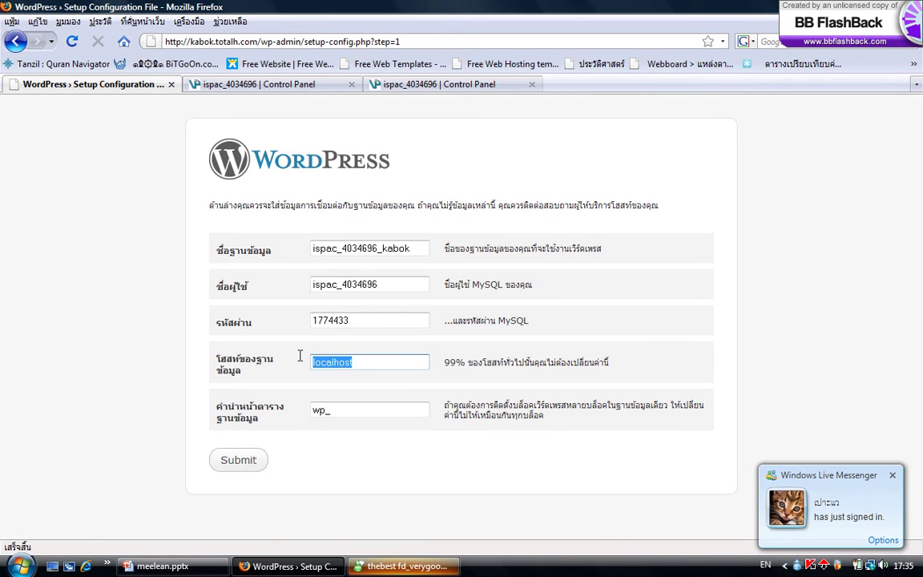
text(sql307.ispace.in.th)
click(376, 320)
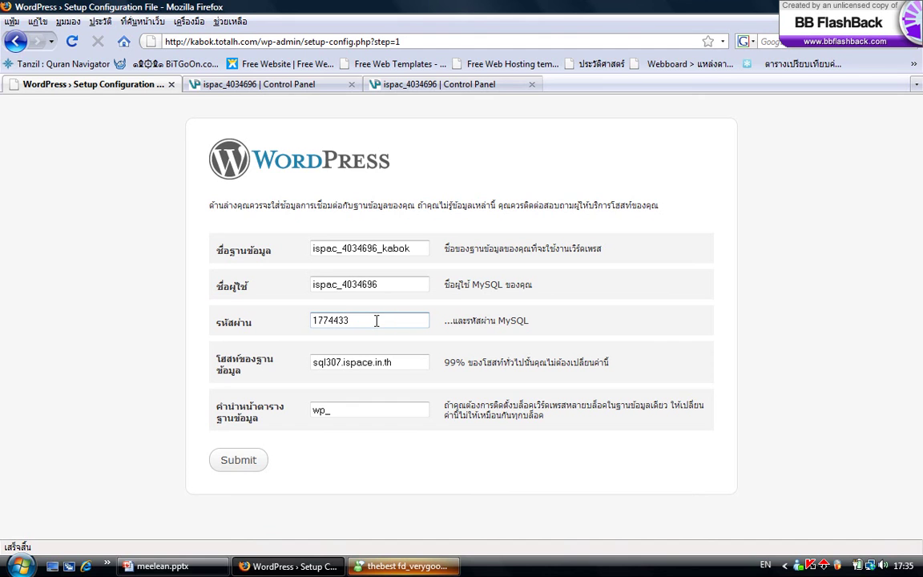
- Submit the database details, start the installation and enter the blog title nsm
click(236, 461)
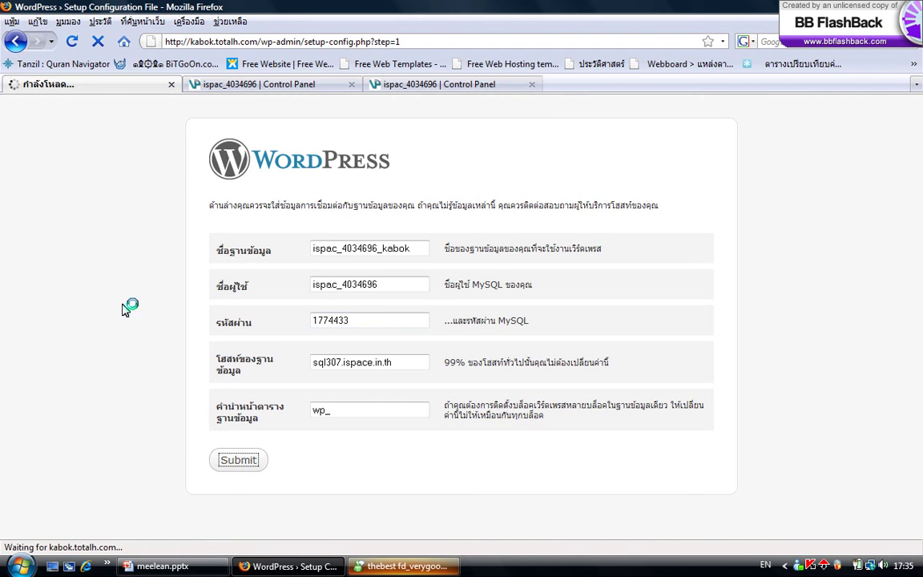
click(232, 254)
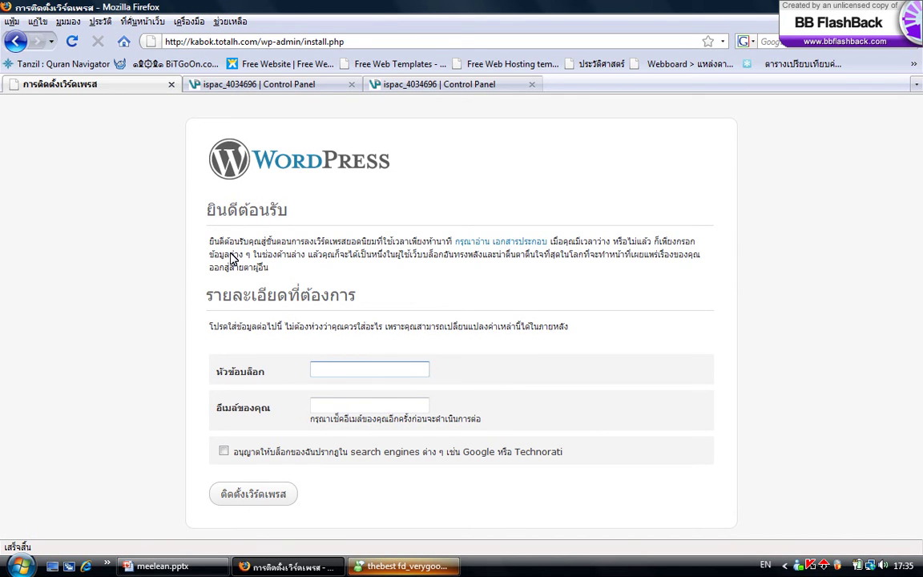
key(grave)
text(รม)
key(grave)
- Enter the admin e-mail address, allow search engine visibility, and install the blog
click(349, 407)
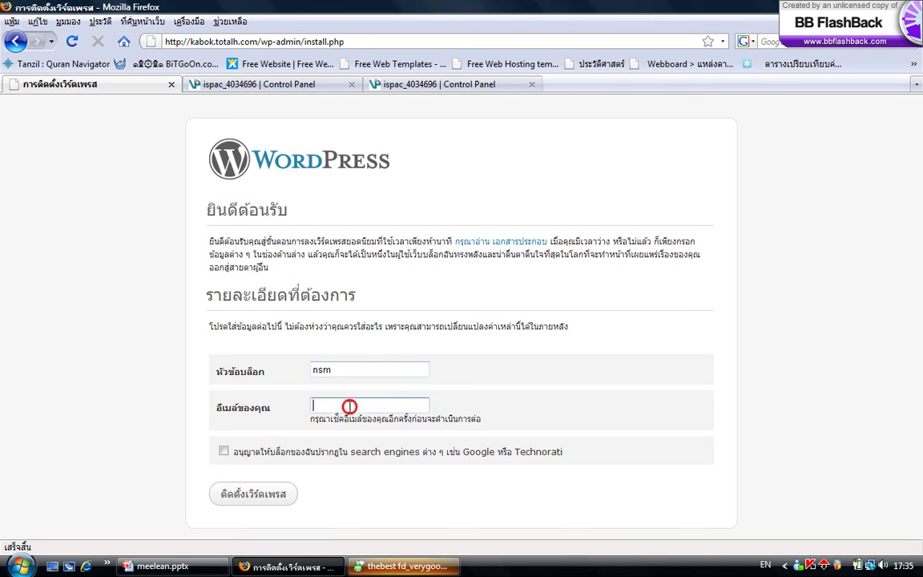
click(248, 453)
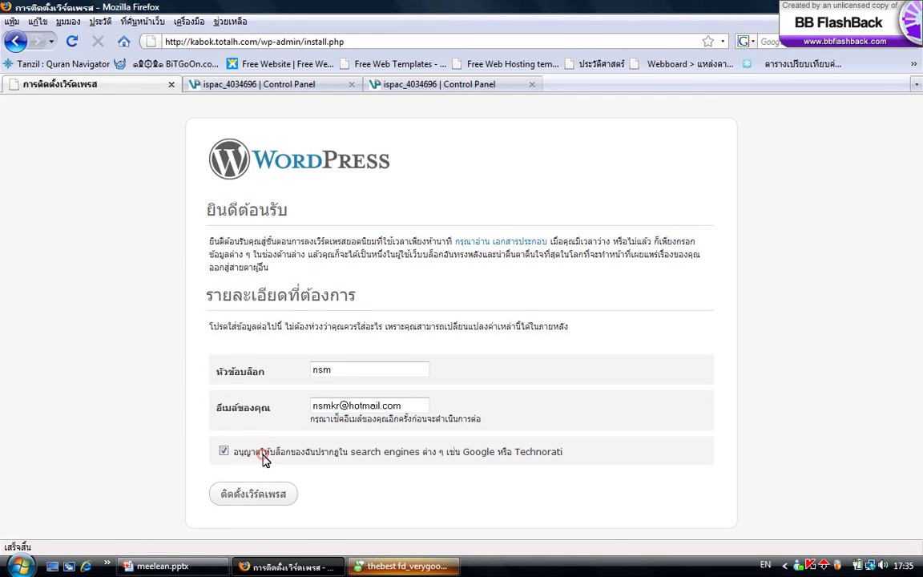
click(238, 499)
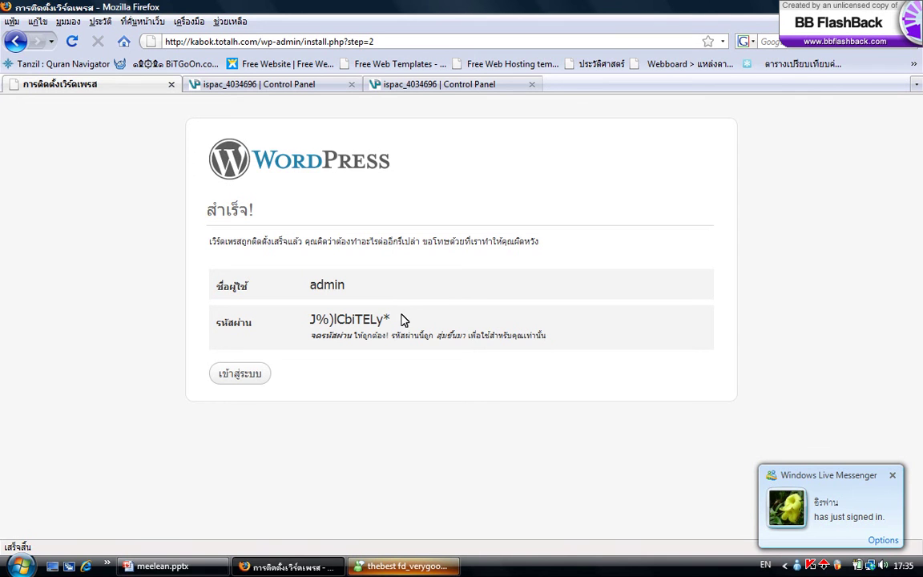
- Select the generated admin password and go to the nsm blog's login page
drag(393, 324, 312, 318)
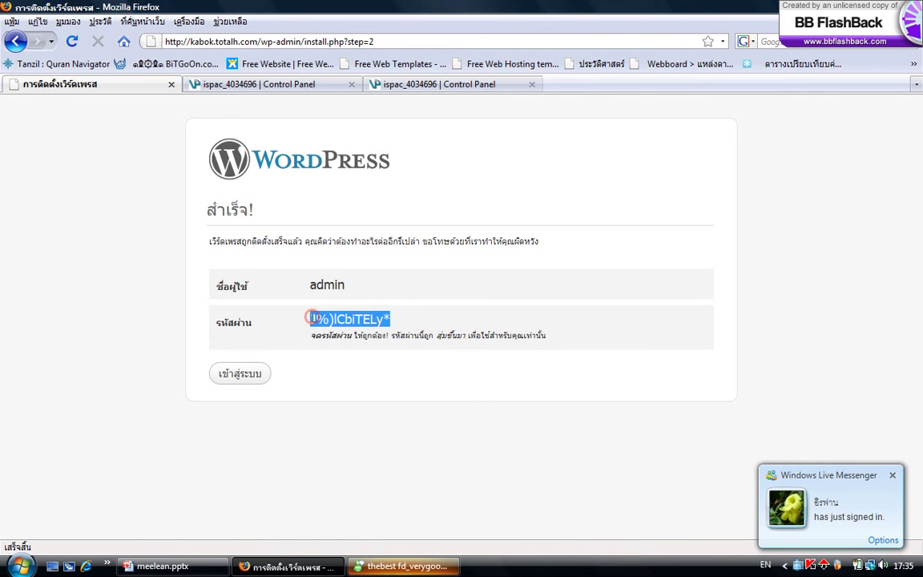
click(254, 381)
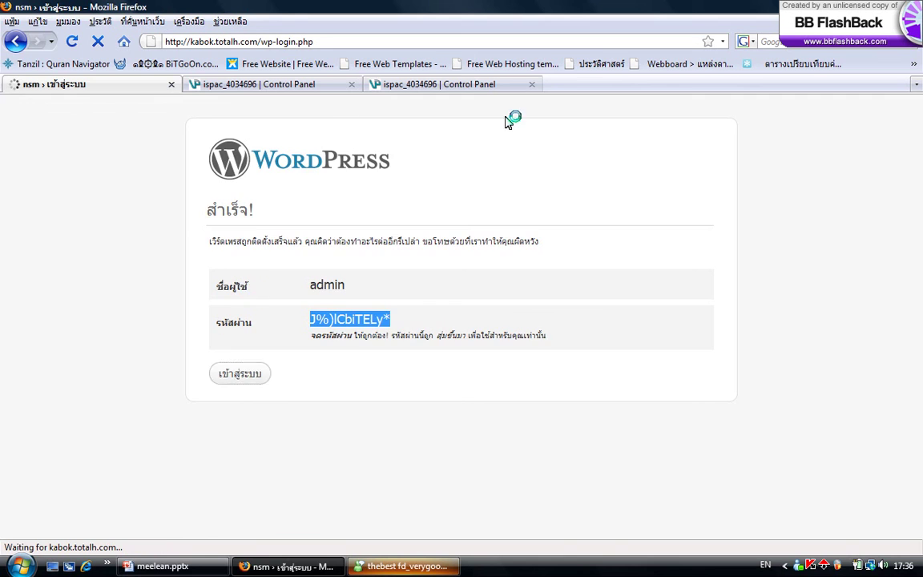
- Log in to the nsm blog as admin with the generated password
text(admin)
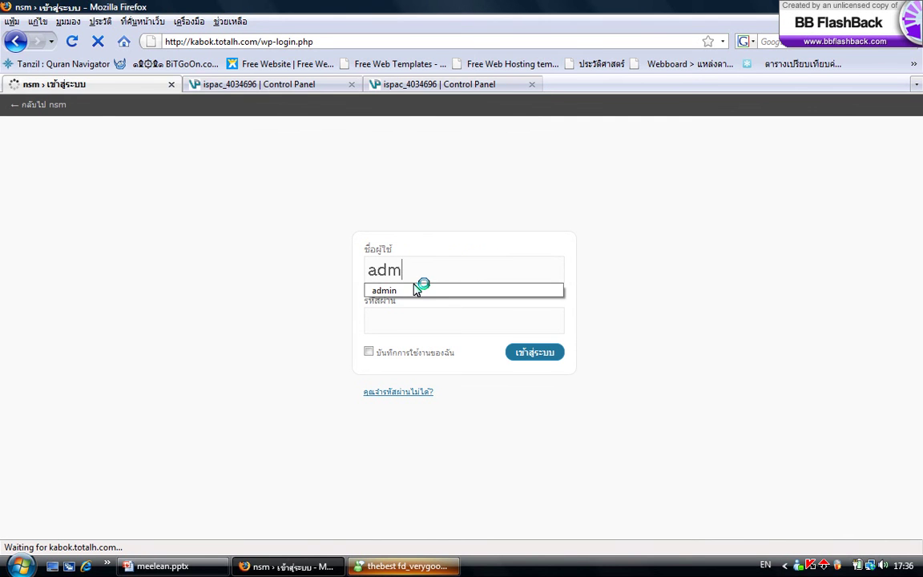
click(411, 324)
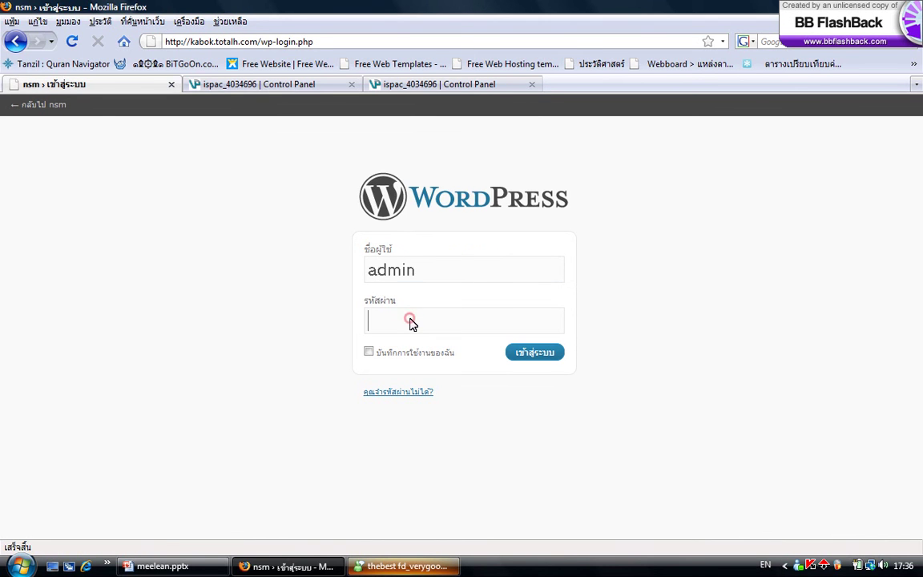
text(************)
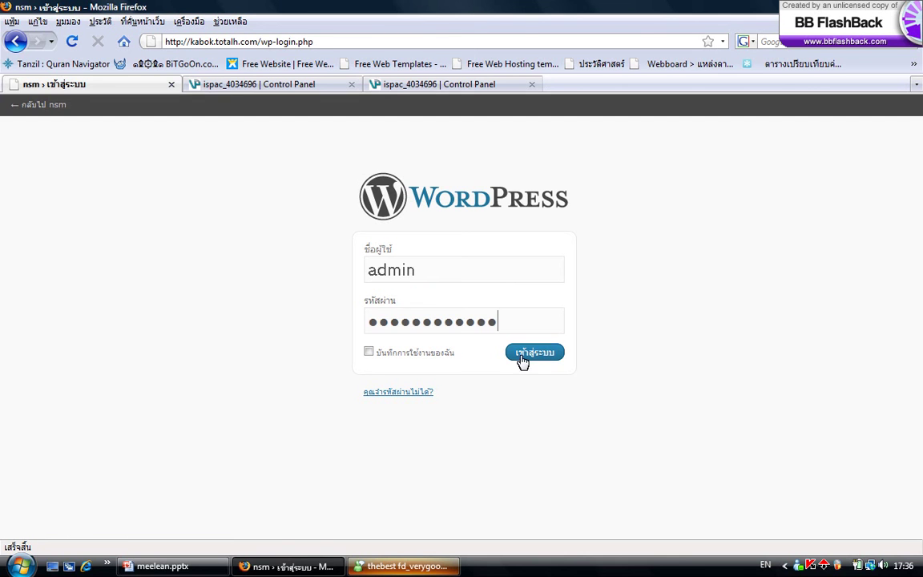
click(524, 358)
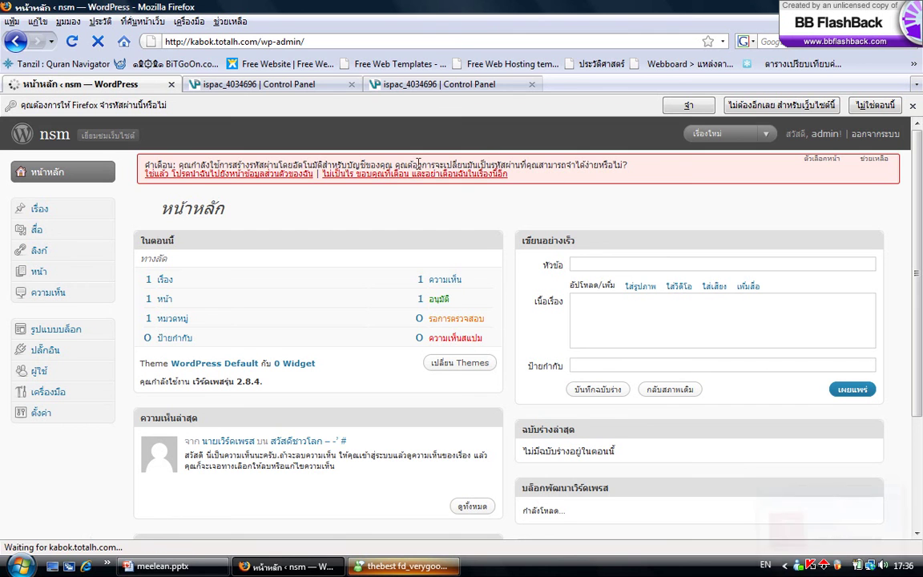
- Enter and confirm a new admin password on the profile page and update the profile
click(301, 174)
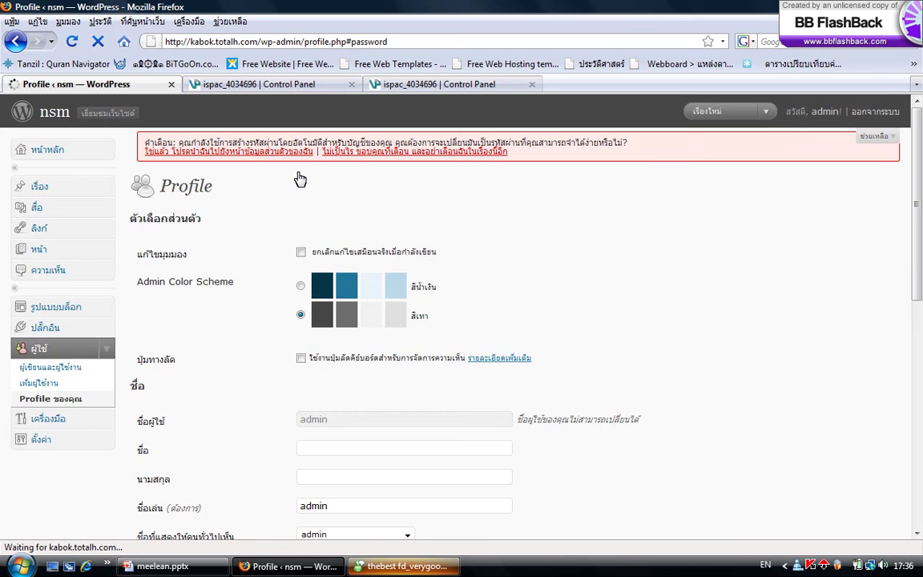
scroll(488, 265, down, 2)
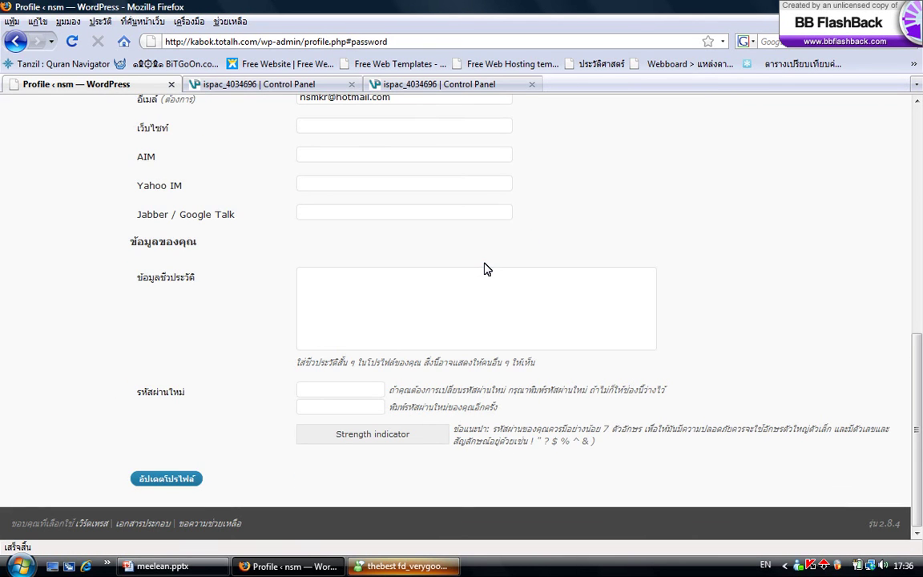
scroll(484, 268, up, 2)
scroll(486, 265, down, 1)
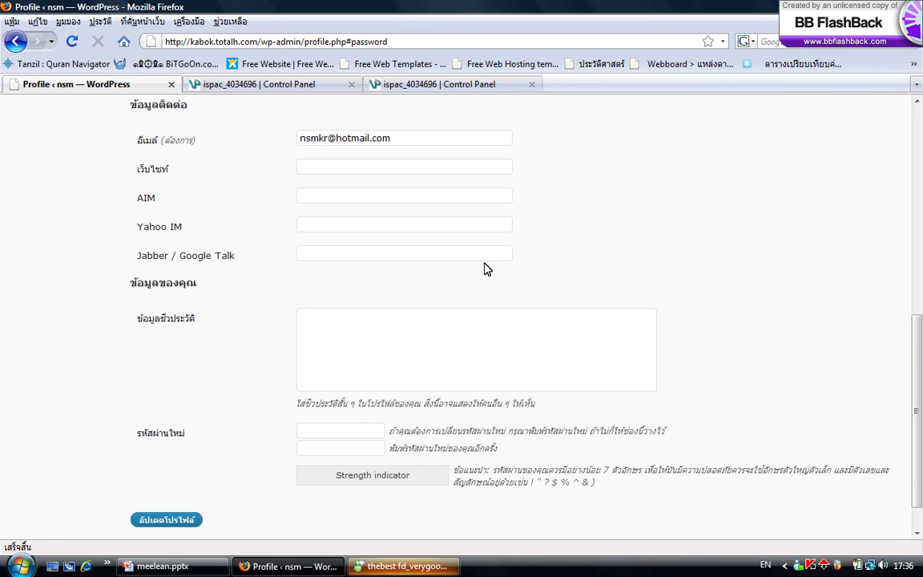
click(374, 433)
text(•••)
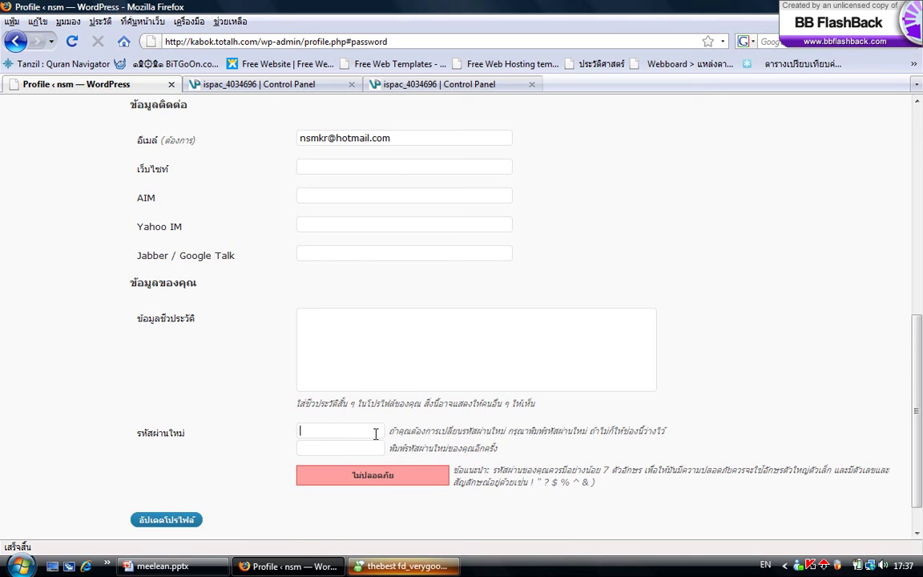
text(•••••)
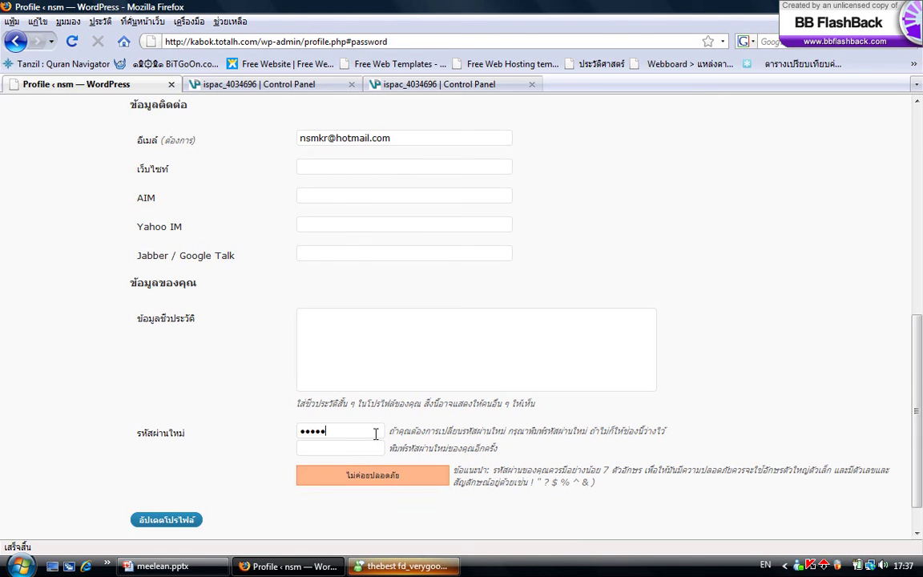
text(•••)
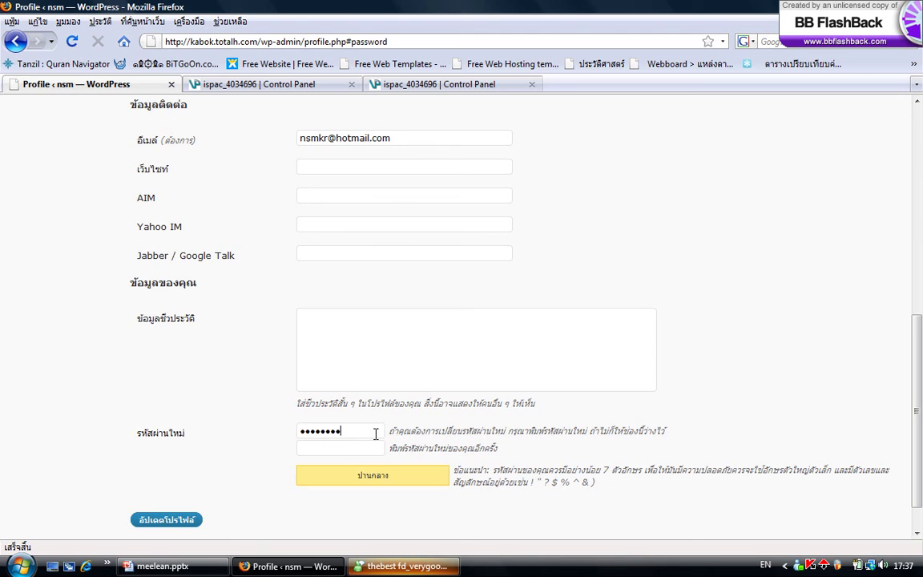
text(••••)
click(361, 448)
text(••••••••••••)
click(188, 520)
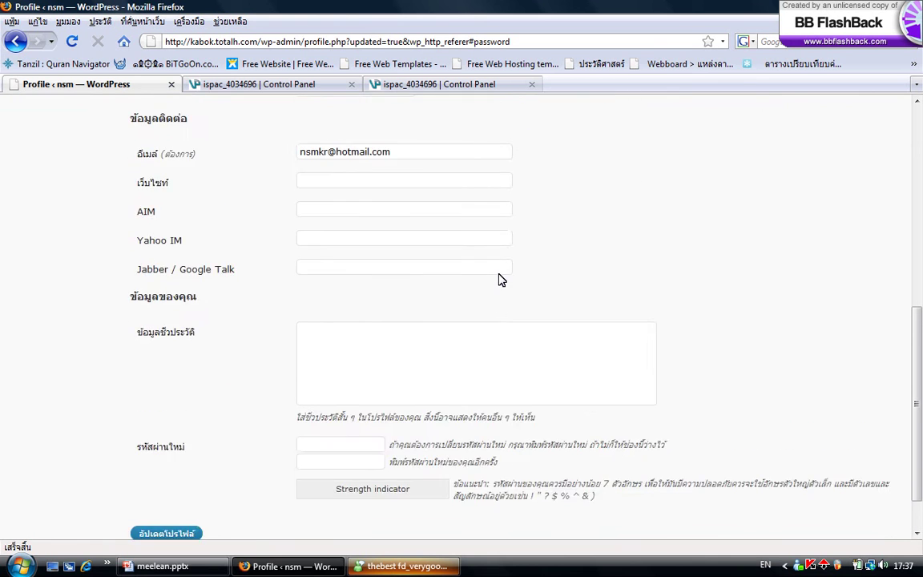
- Open the nsm front page in a new tab, close both control panel tabs, and view it
right_click(128, 113)
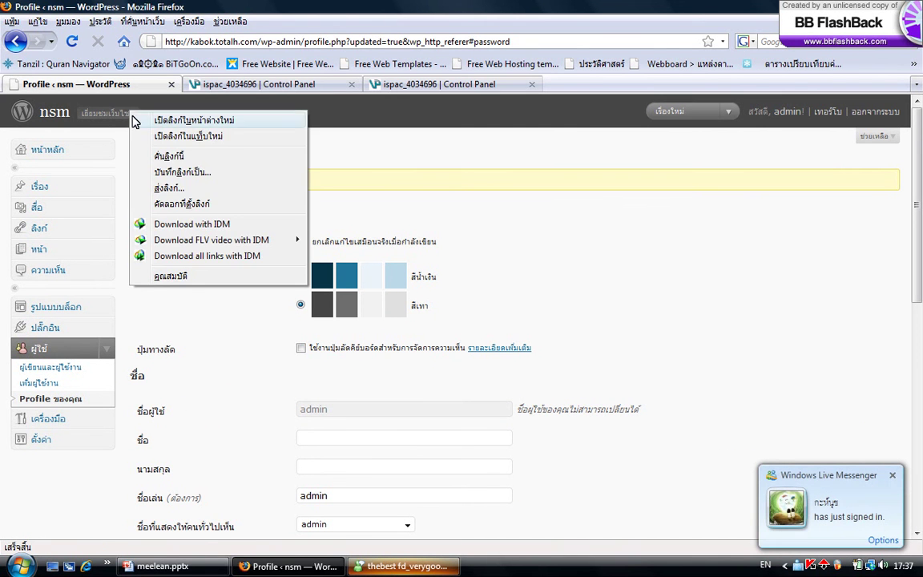
click(145, 134)
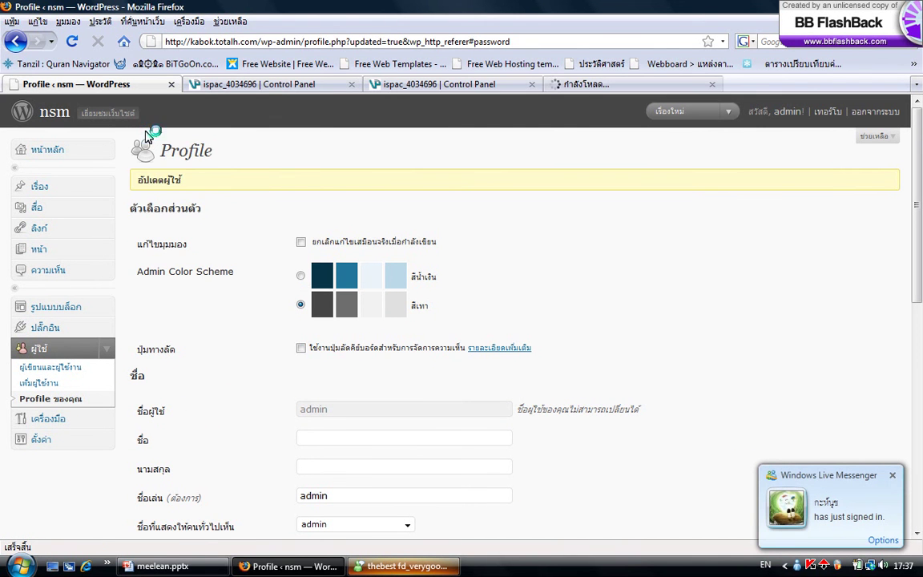
click(532, 86)
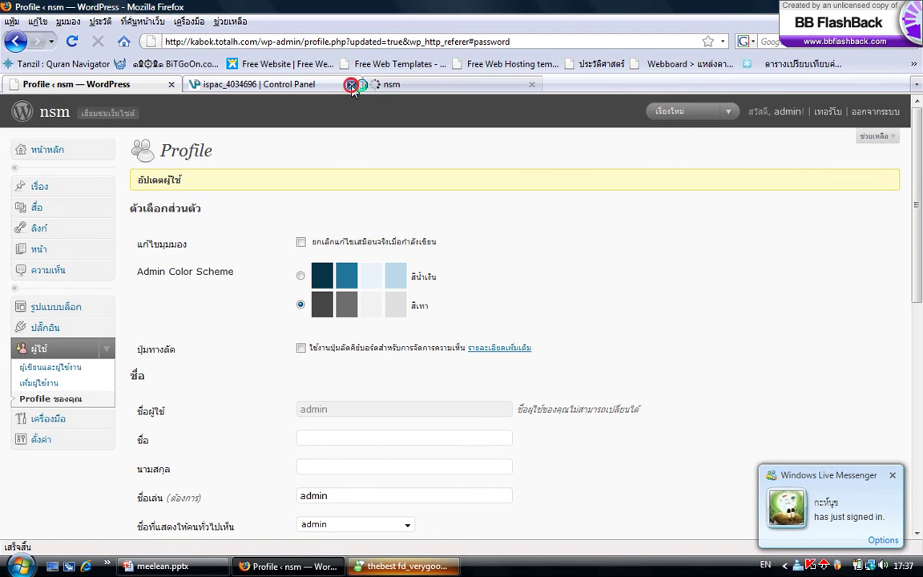
click(351, 85)
click(285, 81)
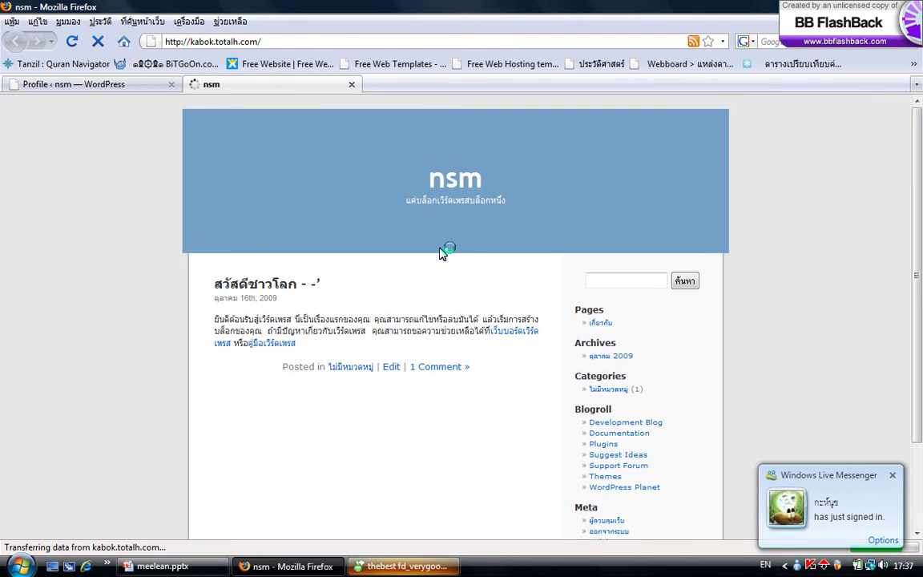